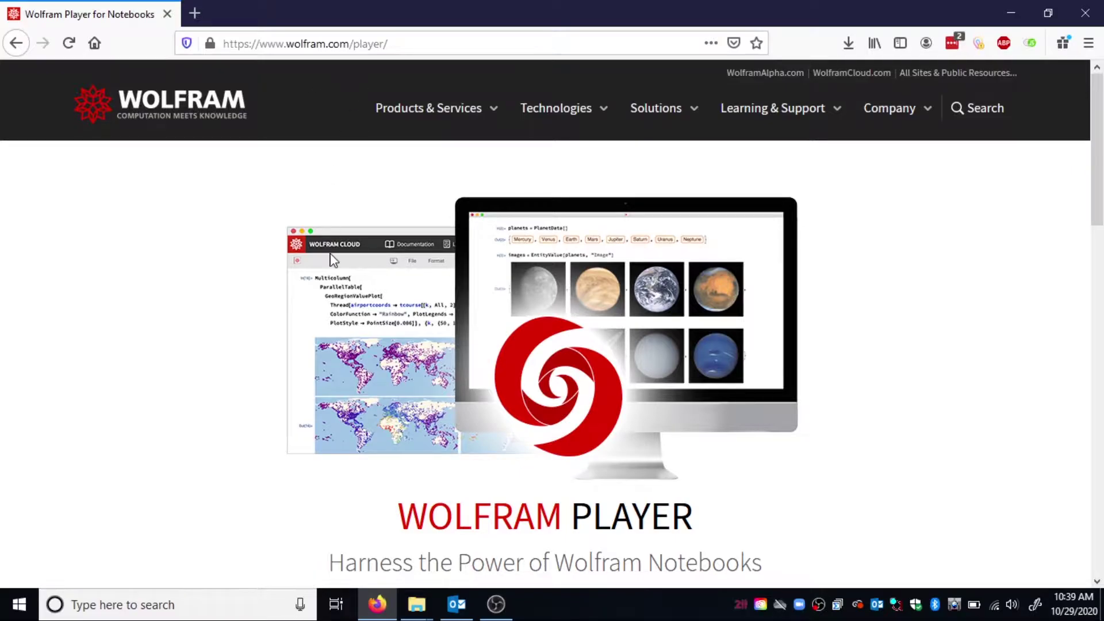
# Scroll the wolfram.com/player page down to the Download Wolfram Player section with the Start Download button
pyautogui.scroll(-6, 334, 260)
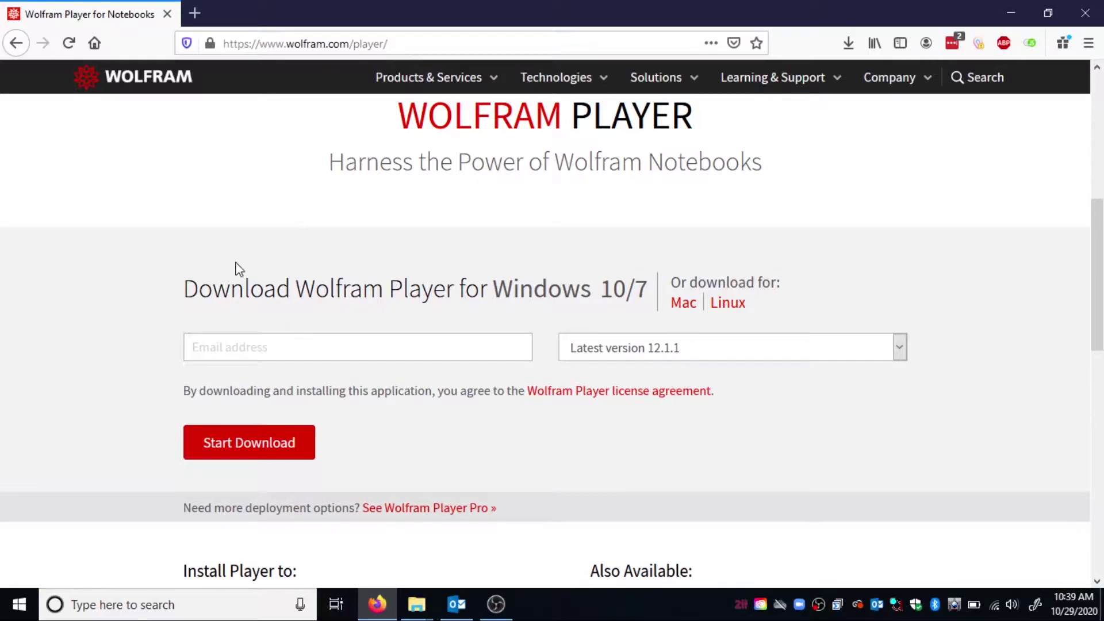
pyautogui.moveTo(195, 296); pyautogui.dragTo(419, 293)
pyautogui.click(419, 294)
# Open Lesson5_DoubleIntegralSliders from the Lesson 5 Example folder with Wolfram Player 12.1
pyautogui.hotkey('alt', 'Tab')
pyautogui.hotkey('alt', 'Tab')
pyautogui.hotkey('alt', 'Tab')
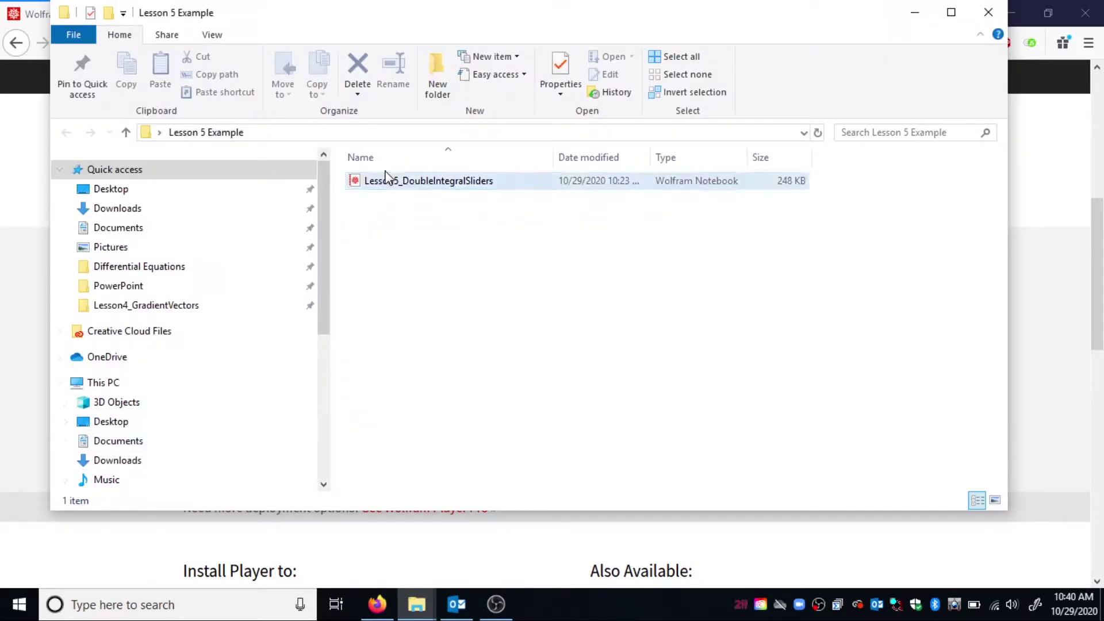
pyautogui.click(384, 185)
pyautogui.rightClick(383, 185)
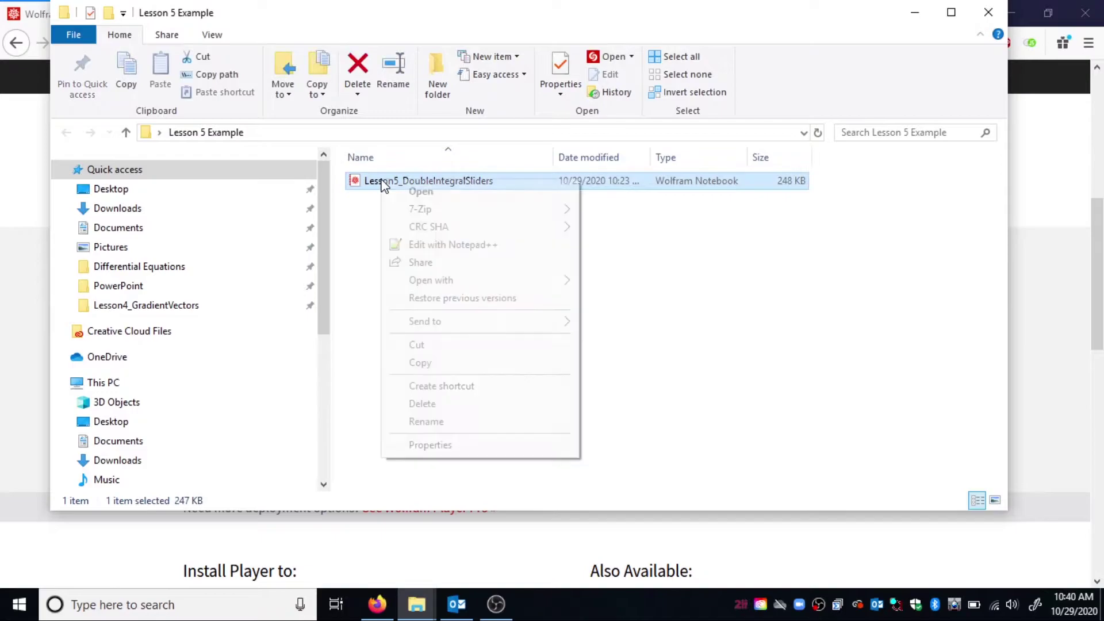
pyautogui.moveTo(427, 285)
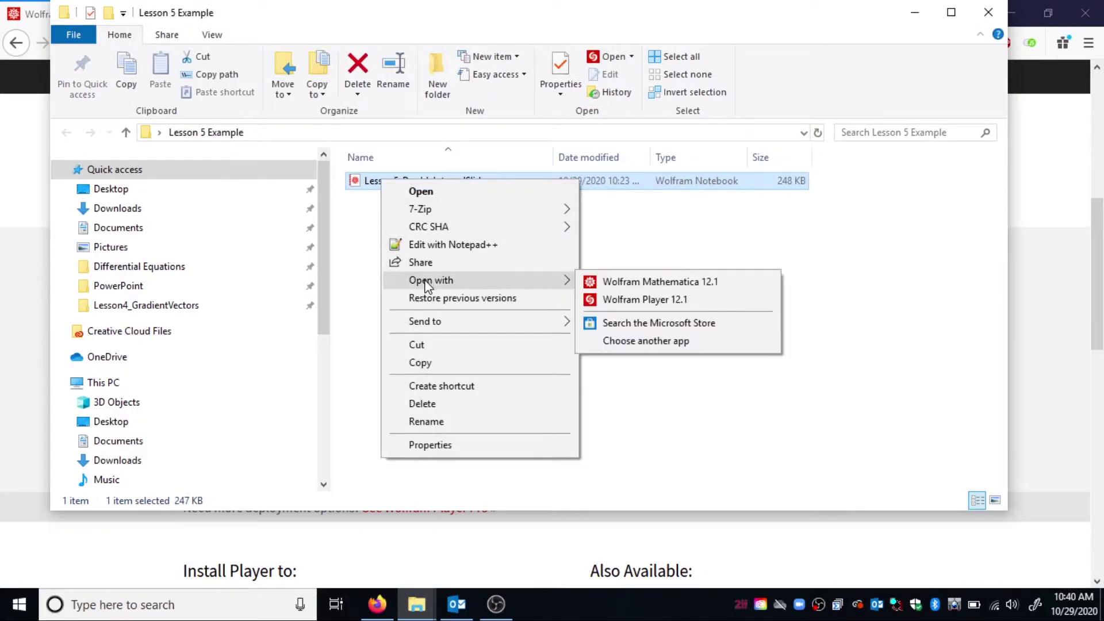
pyautogui.click(629, 301)
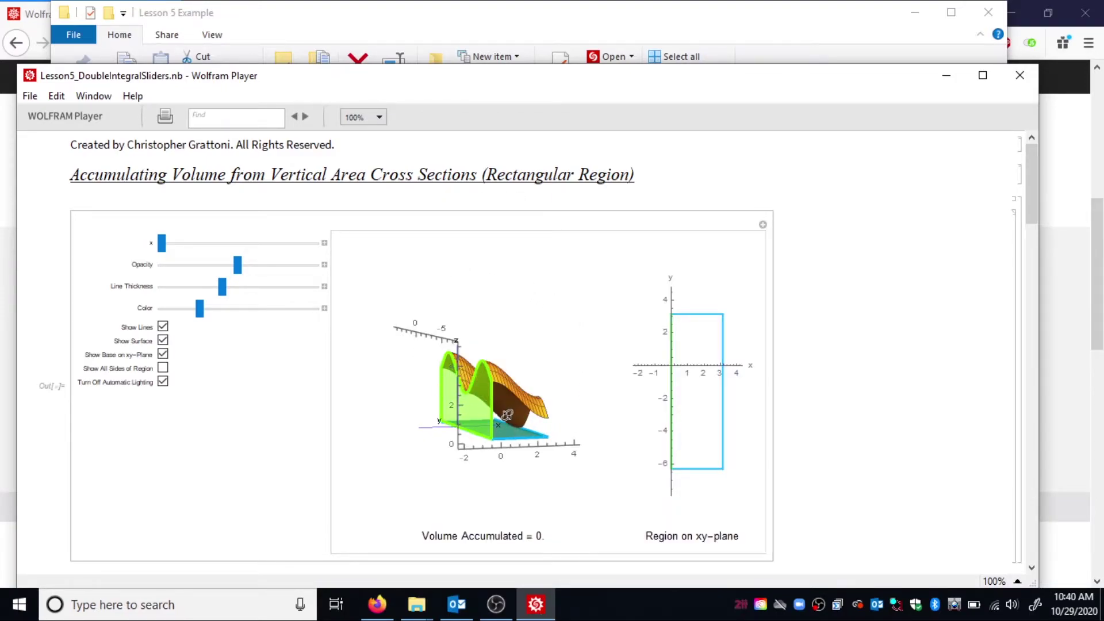
# Sweep the x cross-section across the rectangular region to Volume Accumulated 65.5008, and hide the surface
pyautogui.moveTo(507, 415); pyautogui.dragTo(485, 429)
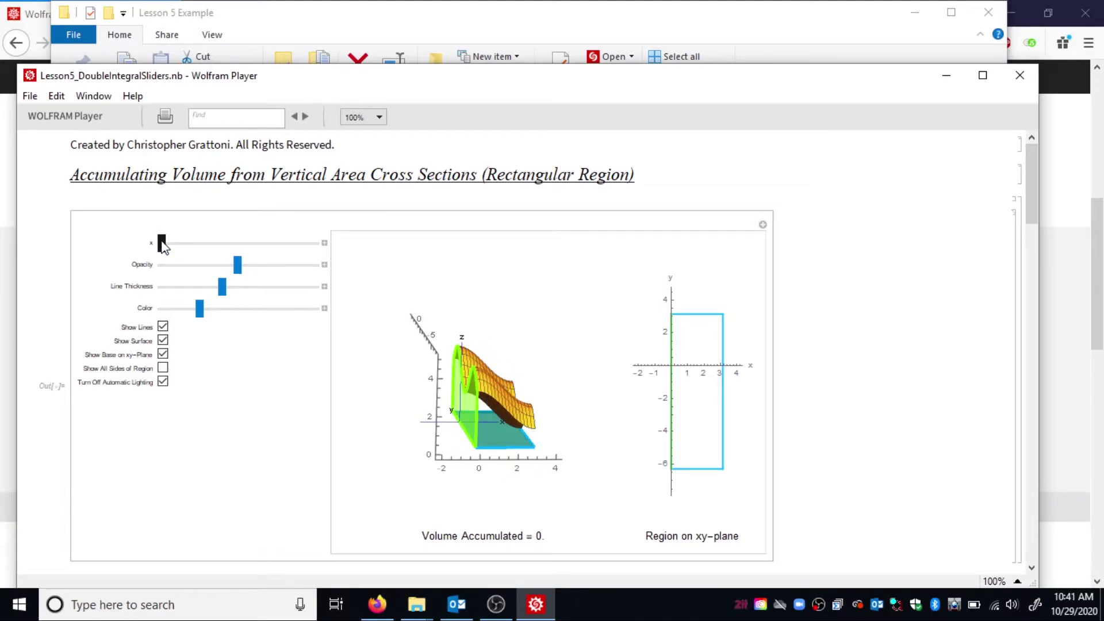
pyautogui.moveTo(163, 245); pyautogui.dragTo(340, 244)
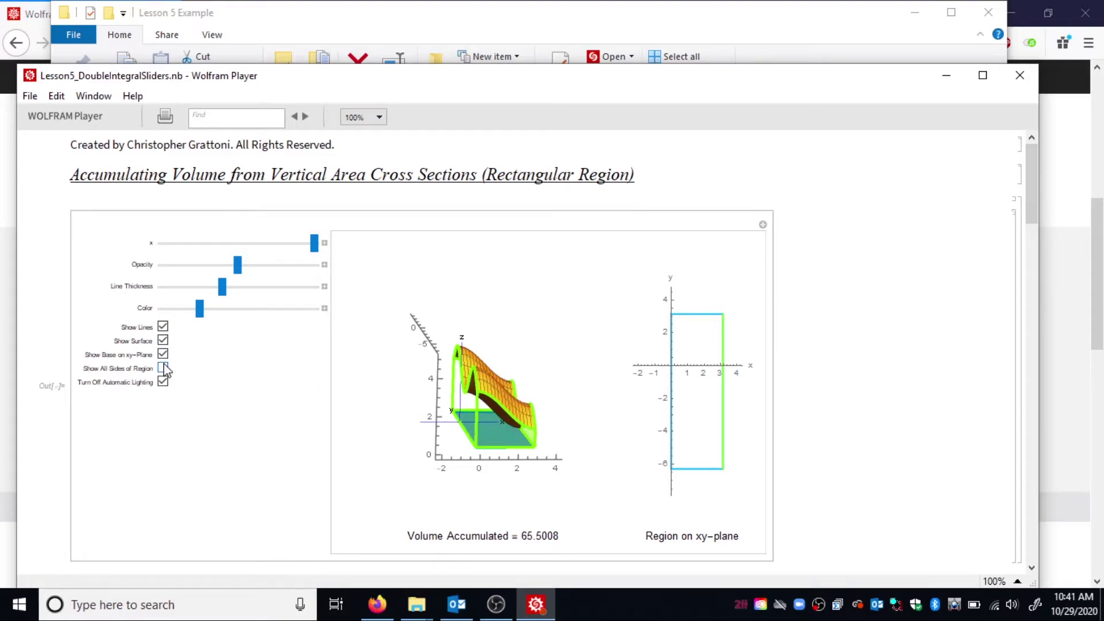
pyautogui.click(163, 341)
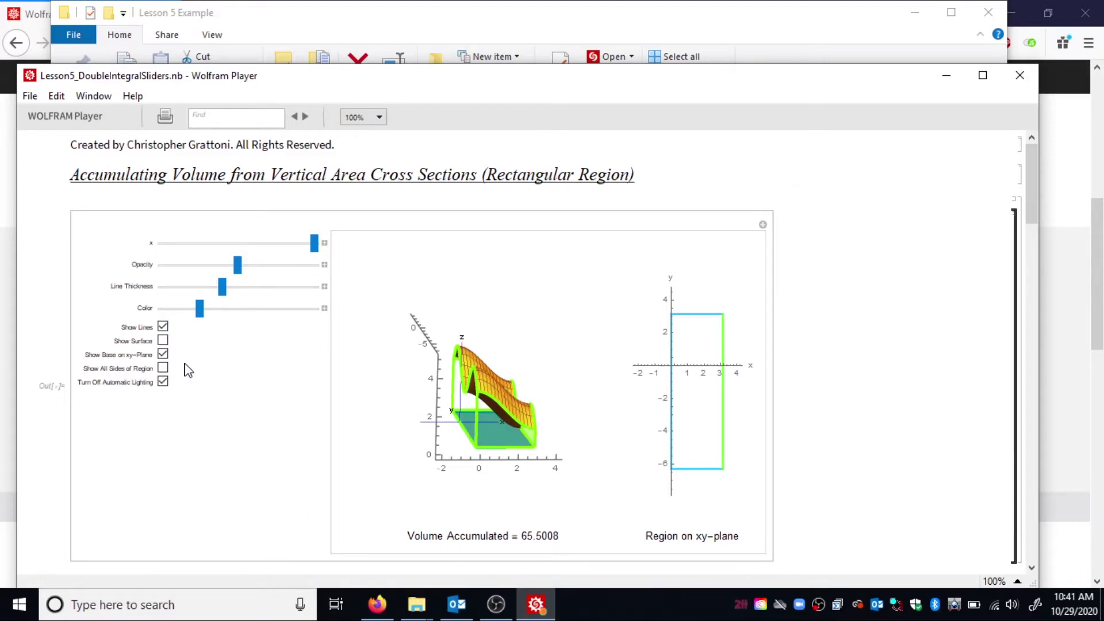
# Show all sides of the shaded solid, rotate it, and scroll to the horizontal cross-section demo
pyautogui.click(164, 382)
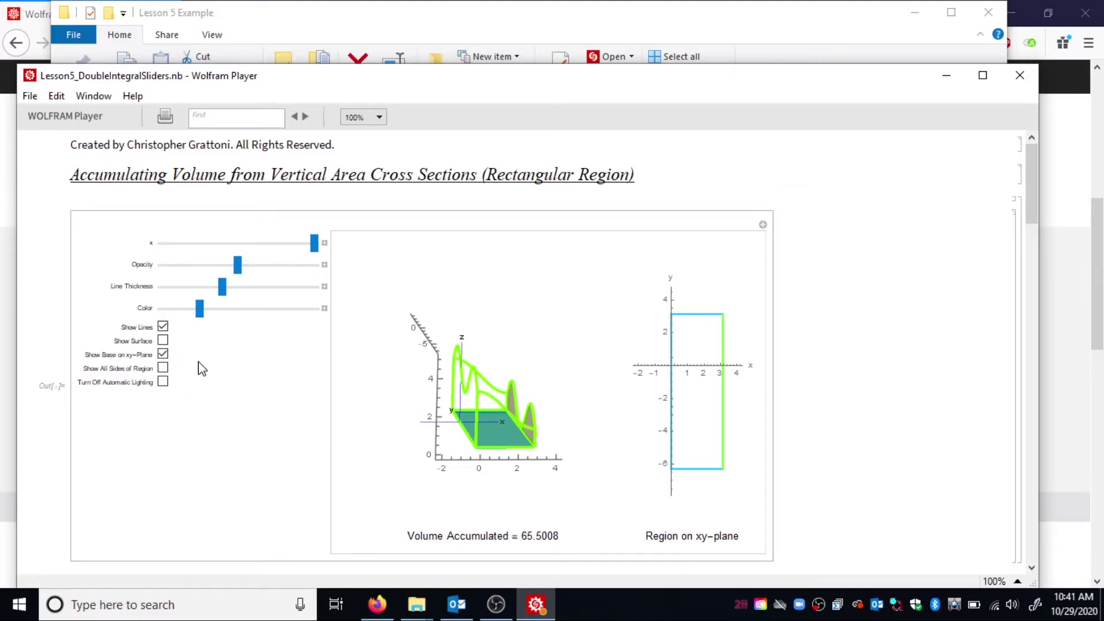
pyautogui.click(162, 368)
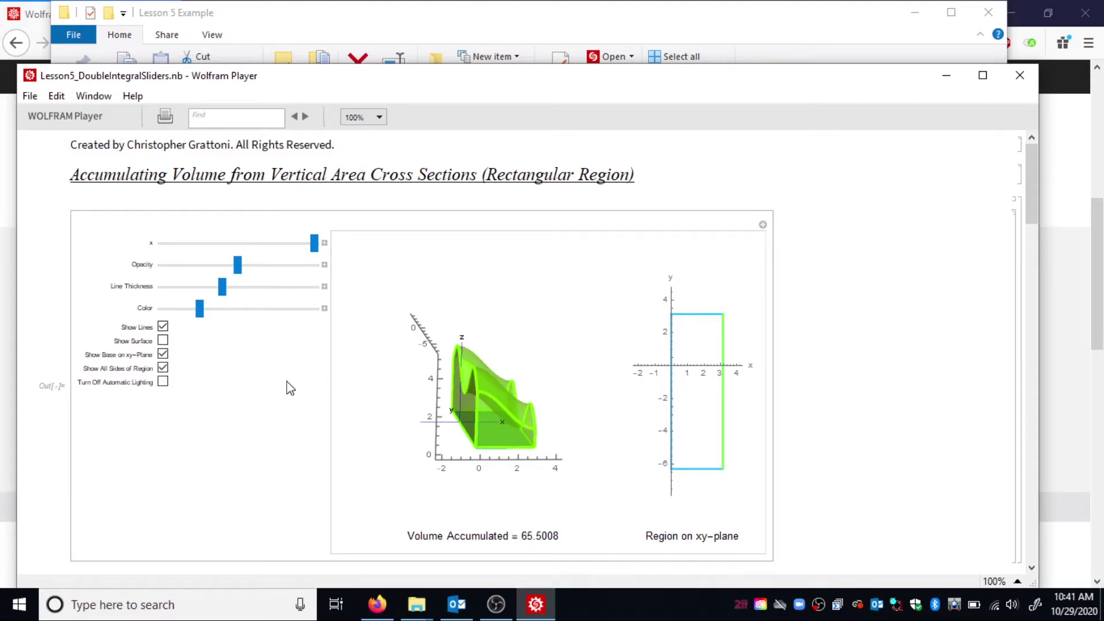
pyautogui.moveTo(478, 413)
pyautogui.mouseDown()
pyautogui.moveTo(357, 422)
pyautogui.moveTo(486, 423)
pyautogui.moveTo(379, 450)
pyautogui.moveTo(480, 420)
pyautogui.mouseUp()
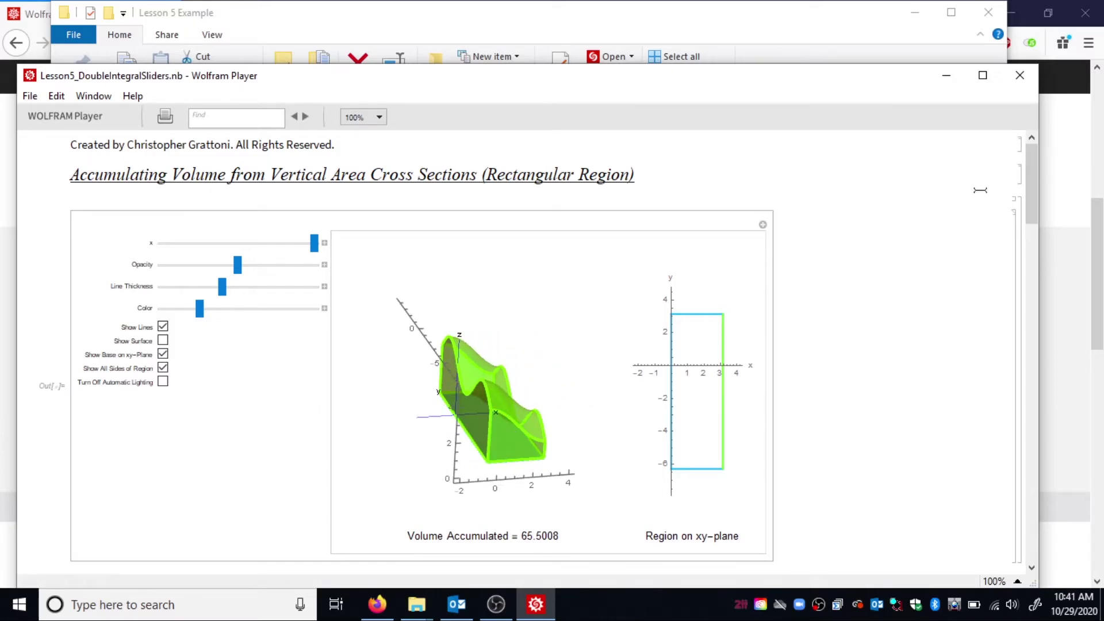
pyautogui.moveTo(1033, 189); pyautogui.dragTo(1026, 279)
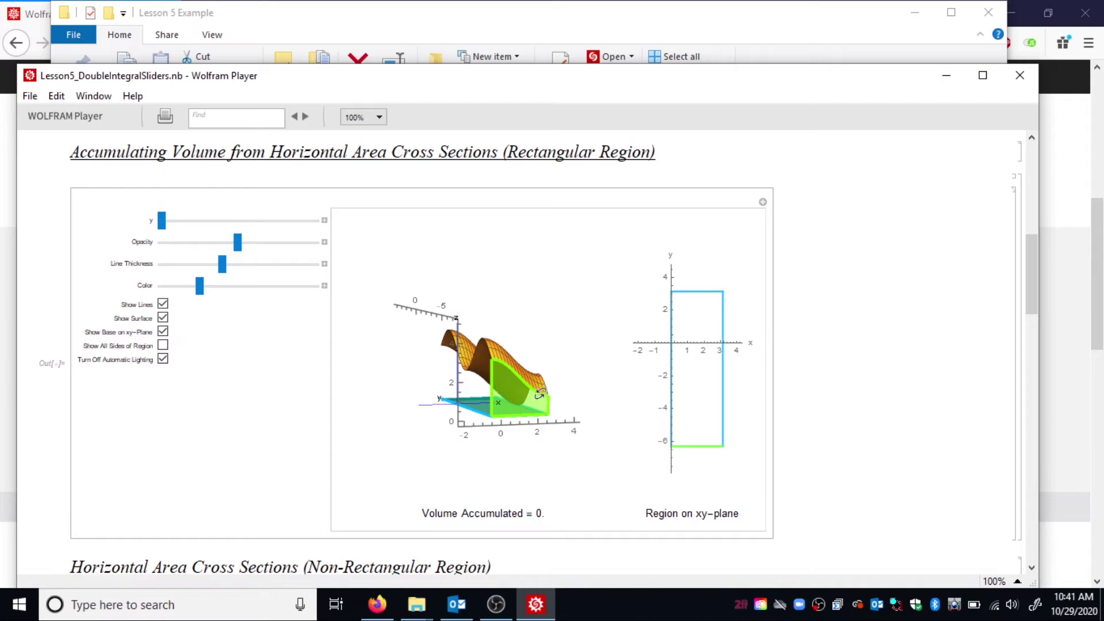
# Sweep the y cross-section to Volume Accumulated 50.9522, then scroll to the Non-Rectangular Region demo
pyautogui.click(161, 220)
pyautogui.moveTo(192, 229); pyautogui.dragTo(287, 224)
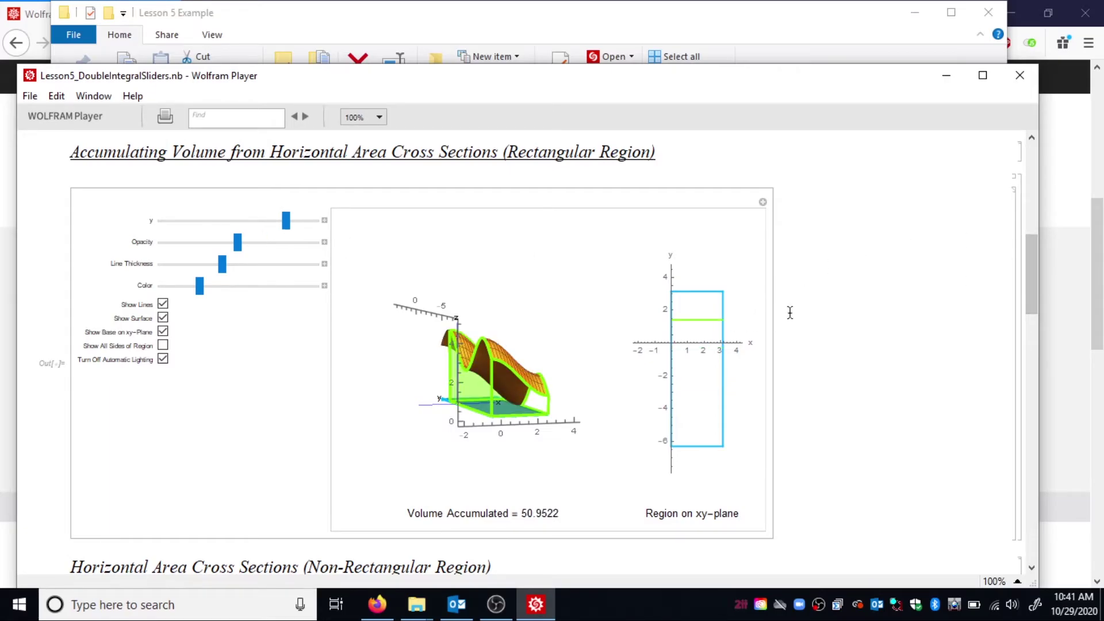
pyautogui.moveTo(1034, 263); pyautogui.dragTo(1030, 350)
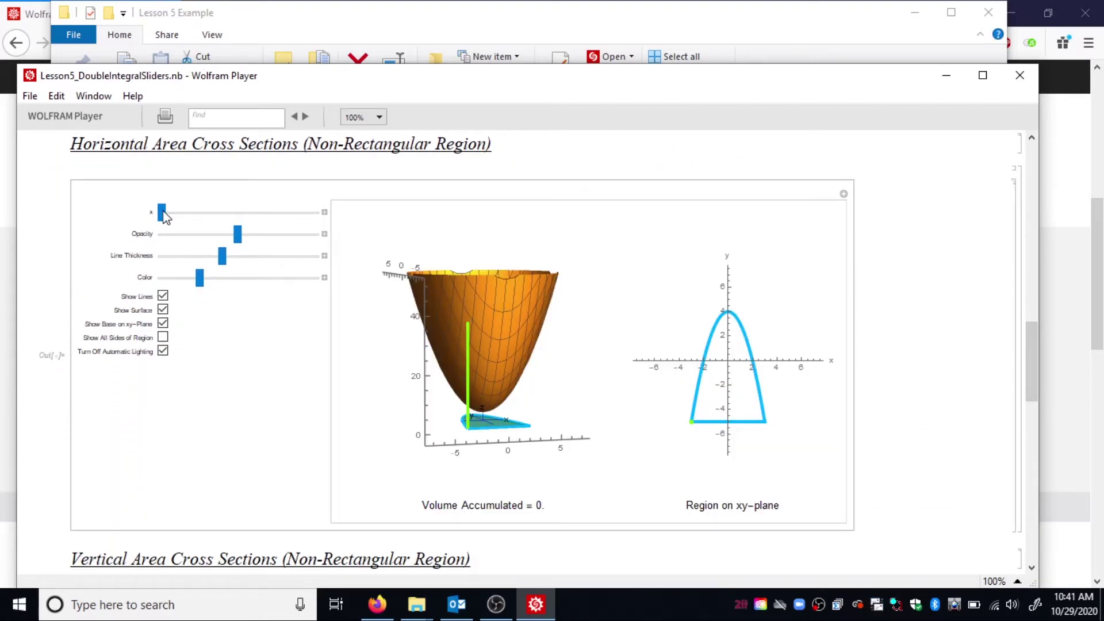
# Sweep the x slider to its maximum for Volume 443.314, hide the surface, and rotate the plot
pyautogui.moveTo(175, 217); pyautogui.dragTo(403, 271)
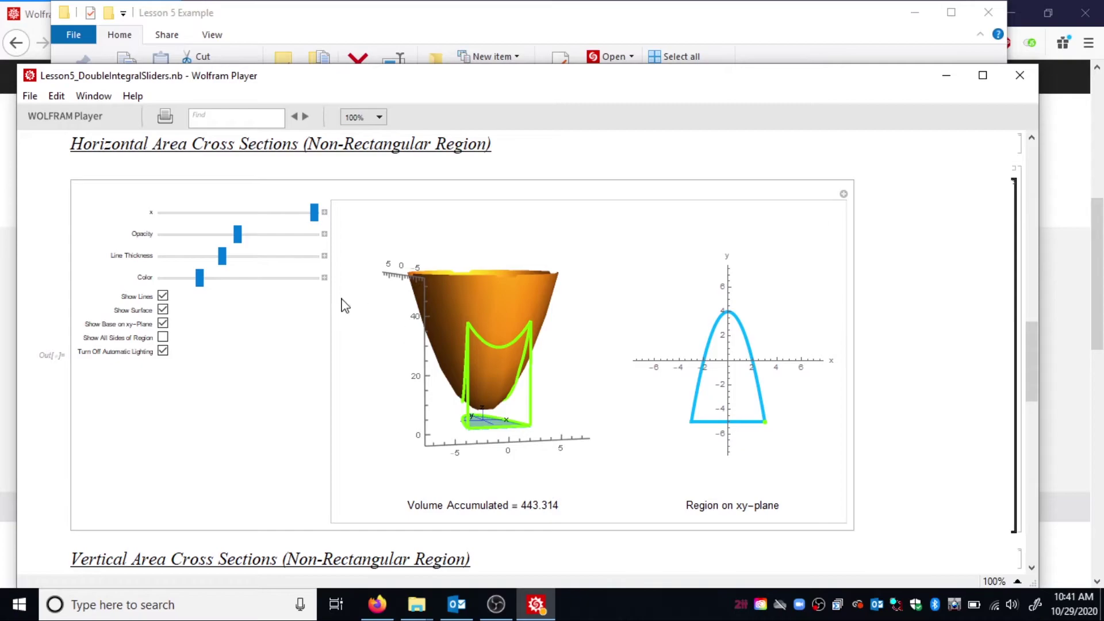
pyautogui.click(164, 311)
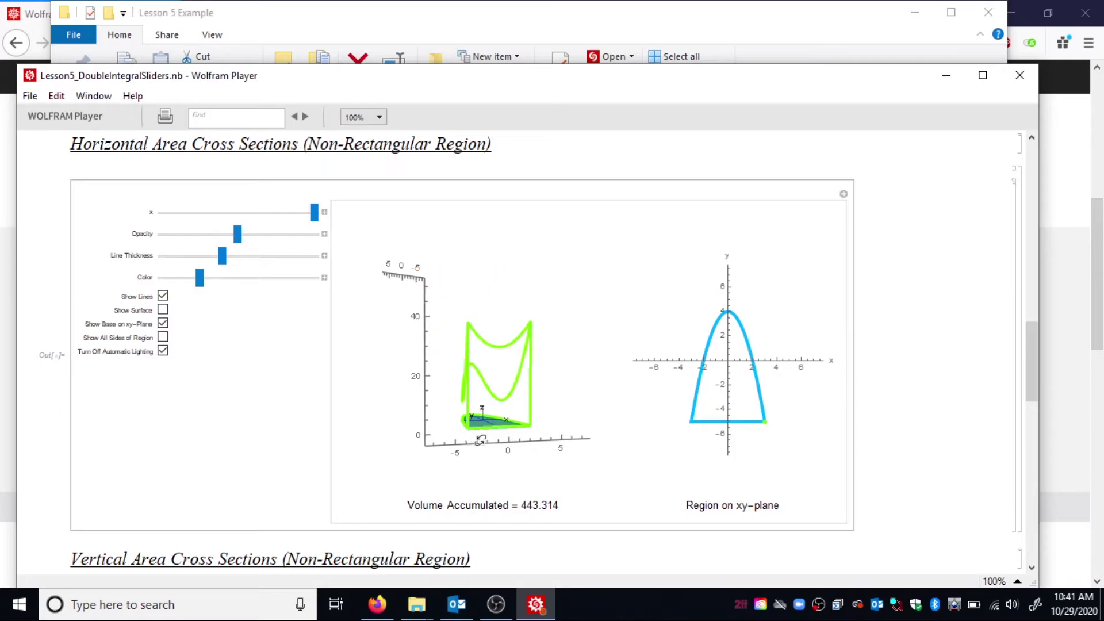
pyautogui.moveTo(494, 427); pyautogui.dragTo(351, 278)
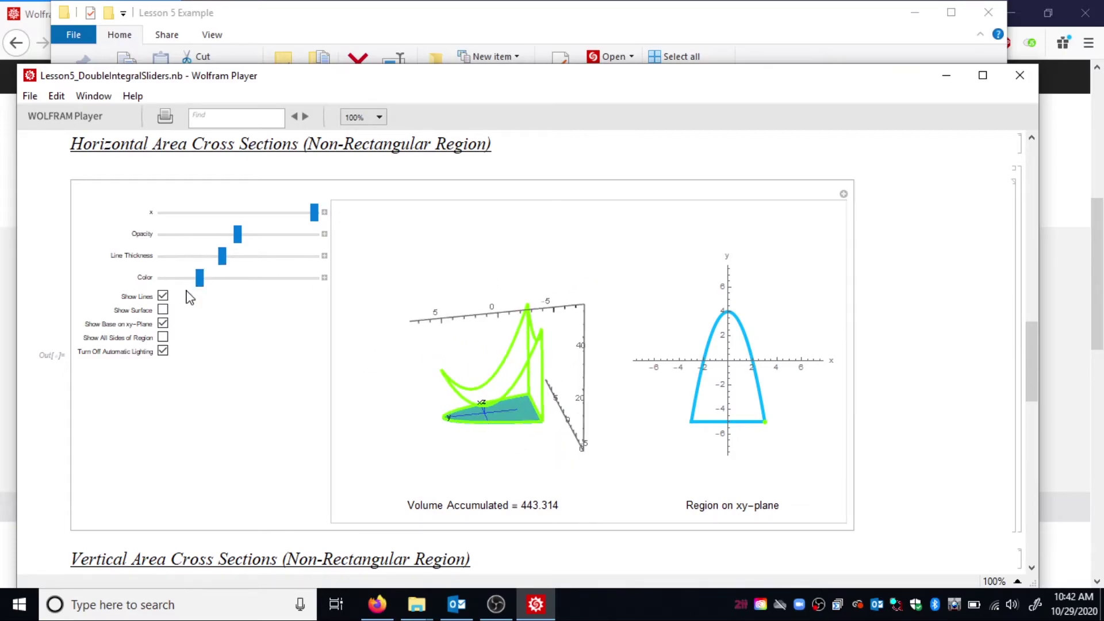
# Show all sides with lighting at full opacity, rotate the solid, and re-sweep x from 0 to 443.314
pyautogui.click(164, 339)
pyautogui.click(163, 352)
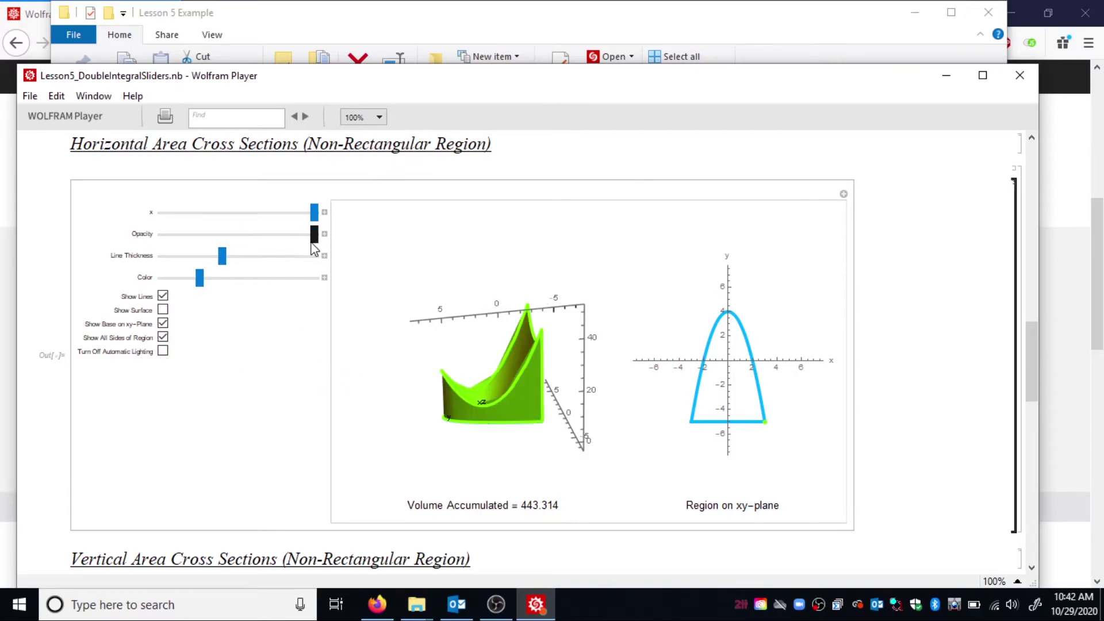
pyautogui.moveTo(482, 423); pyautogui.dragTo(516, 426)
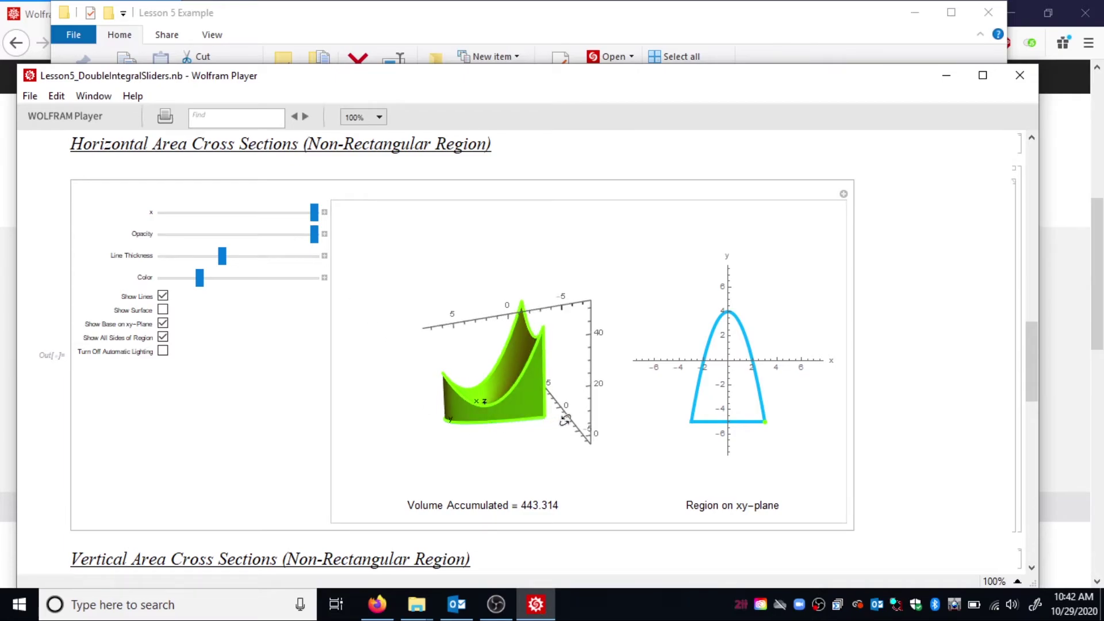
pyautogui.moveTo(454, 380); pyautogui.dragTo(435, 414)
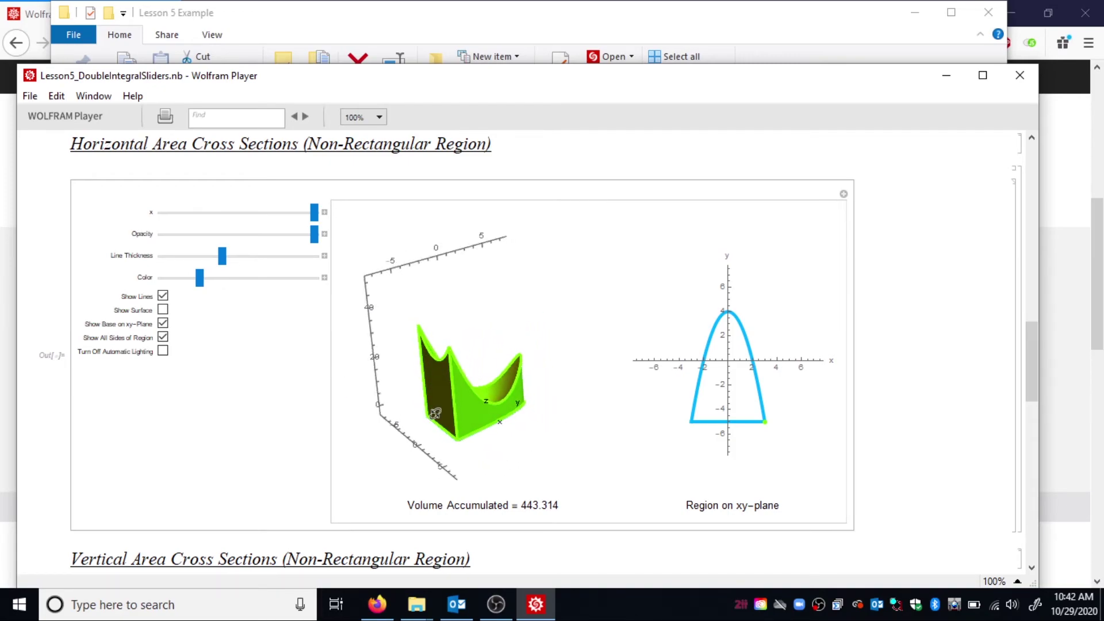
pyautogui.click(156, 219)
pyautogui.moveTo(156, 218); pyautogui.dragTo(363, 222)
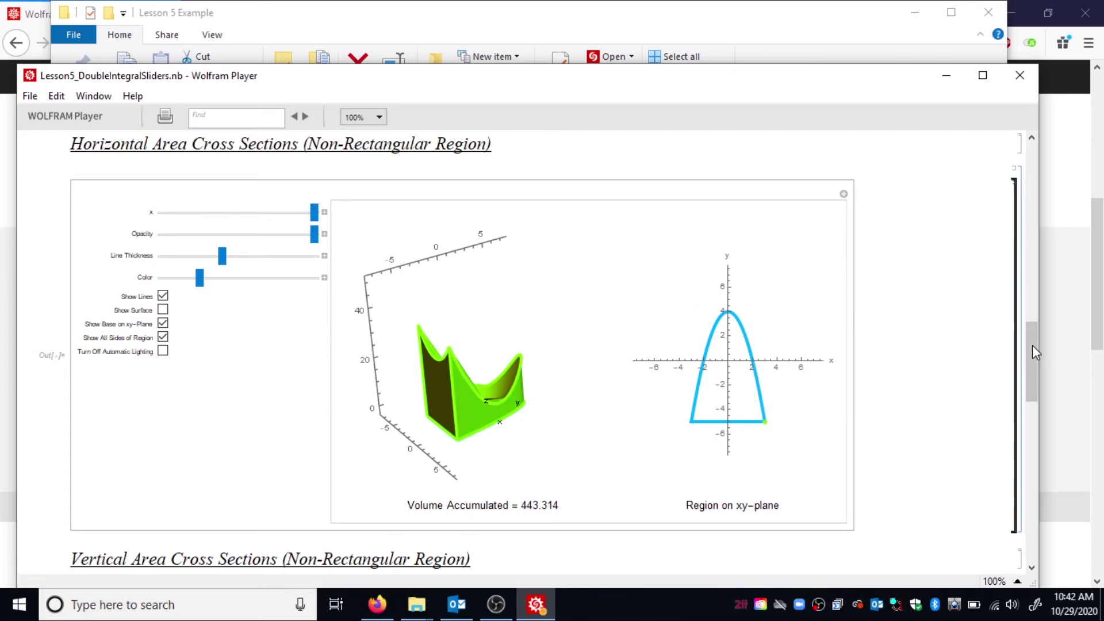
# Scroll to the Vertical Area Cross Sections demo, sweep y to Volume 443.313, and hide the surface
pyautogui.moveTo(1034, 347); pyautogui.dragTo(1032, 433)
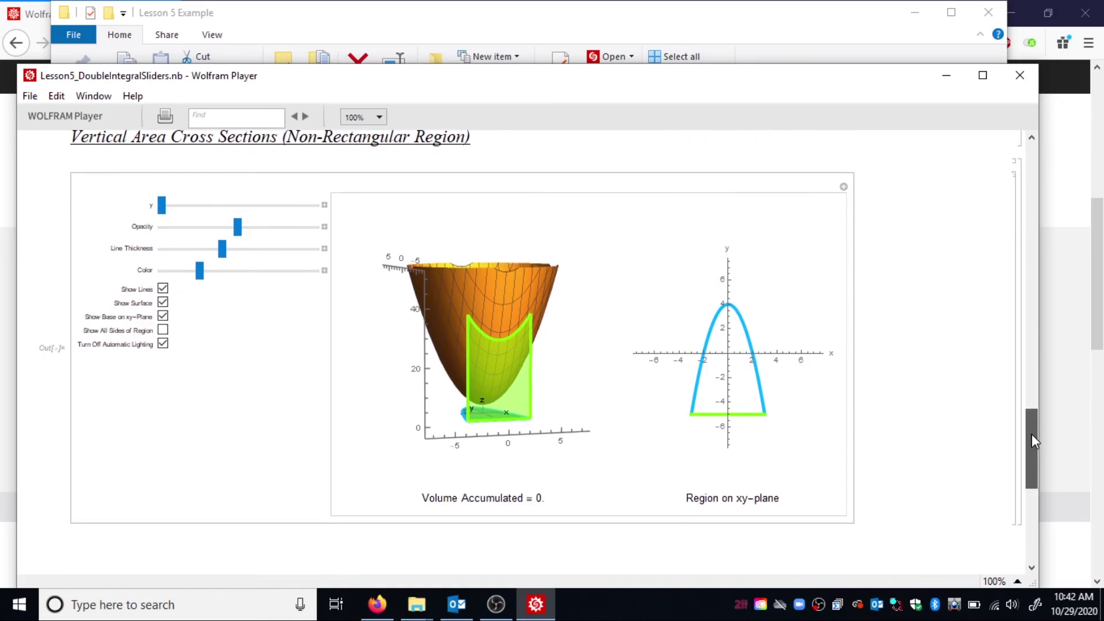
pyautogui.moveTo(178, 209); pyautogui.dragTo(314, 198)
pyautogui.click(163, 304)
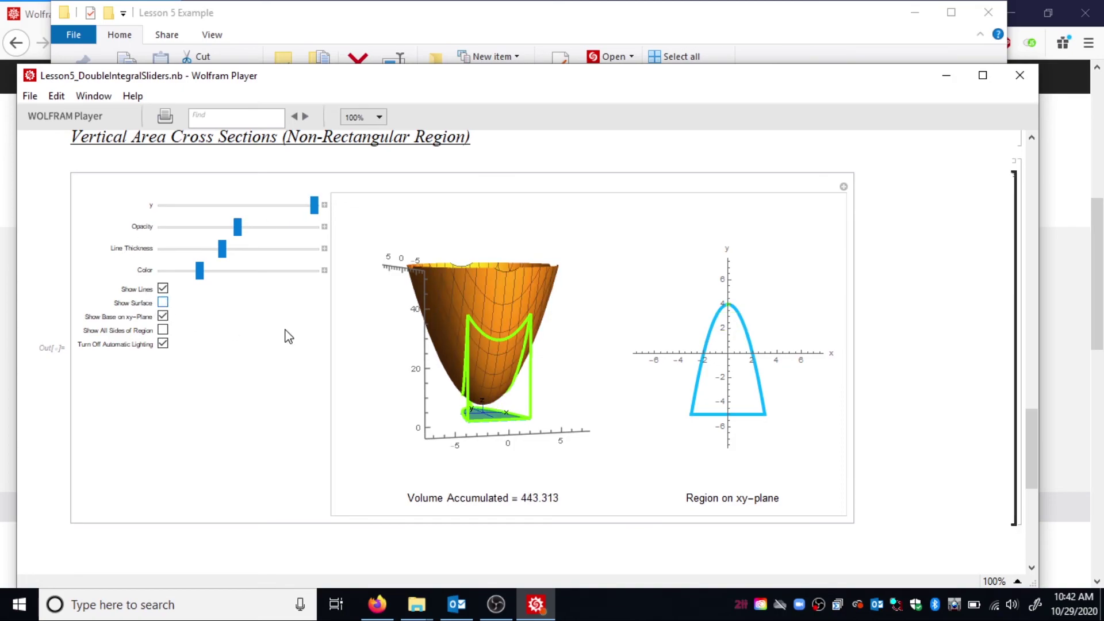
# Show all sides with lighting at maximum opacity, then tilt the green solid to a new view
pyautogui.click(163, 330)
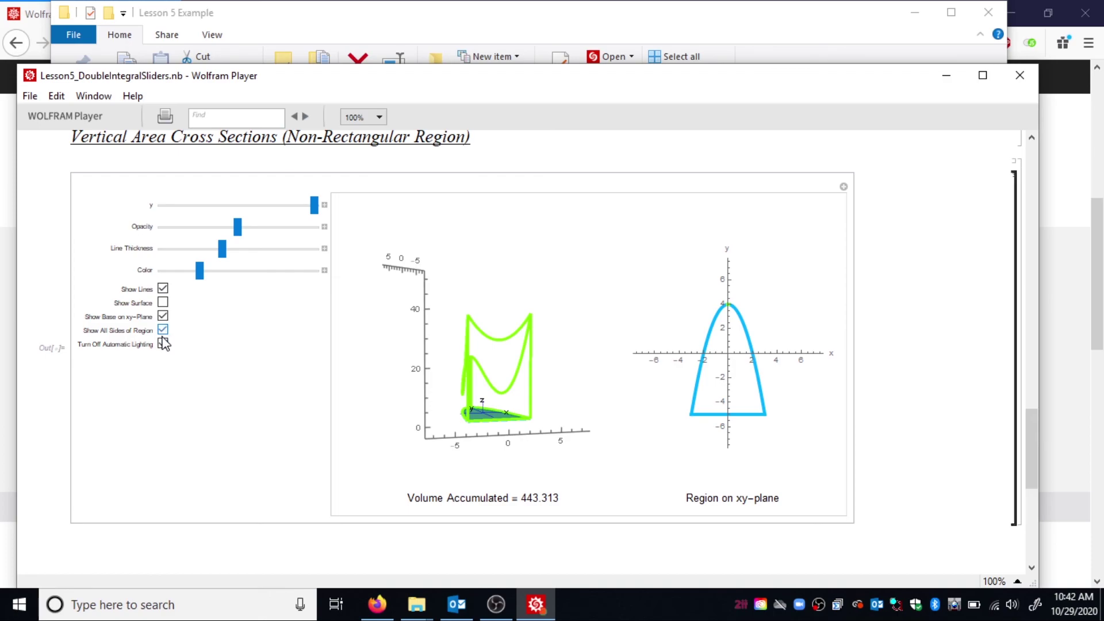
pyautogui.click(164, 343)
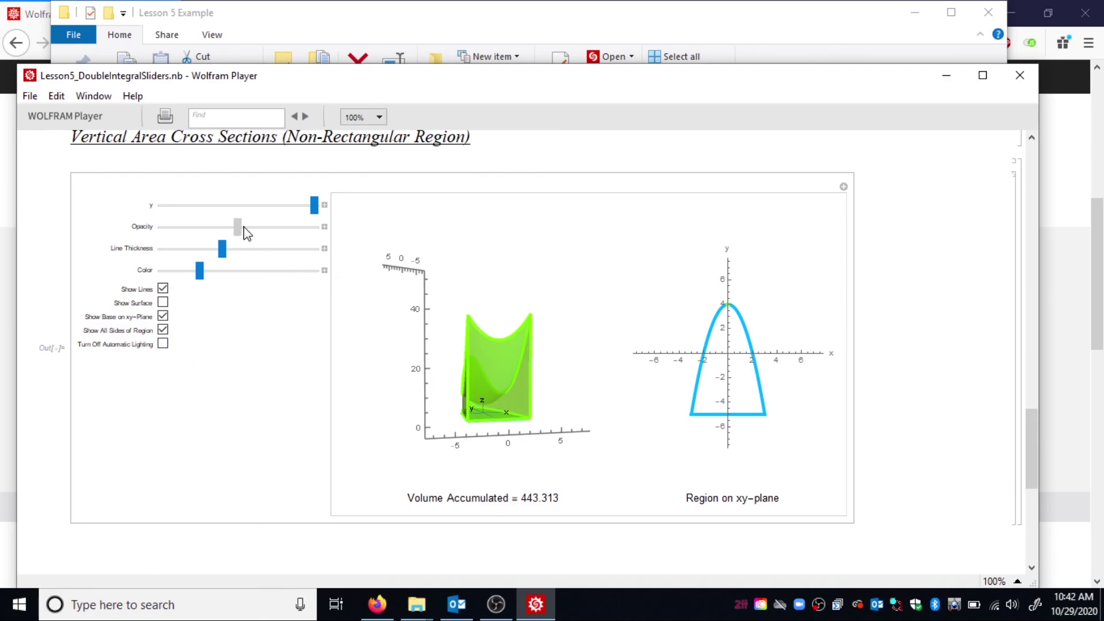
pyautogui.moveTo(311, 234); pyautogui.dragTo(336, 242)
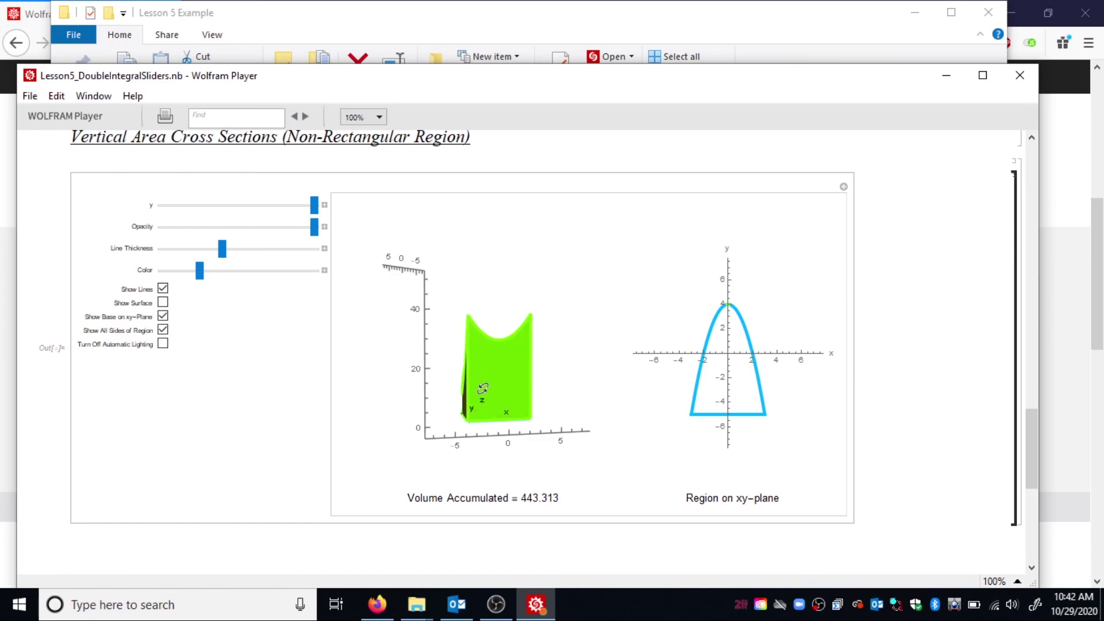
pyautogui.moveTo(509, 395); pyautogui.dragTo(356, 324)
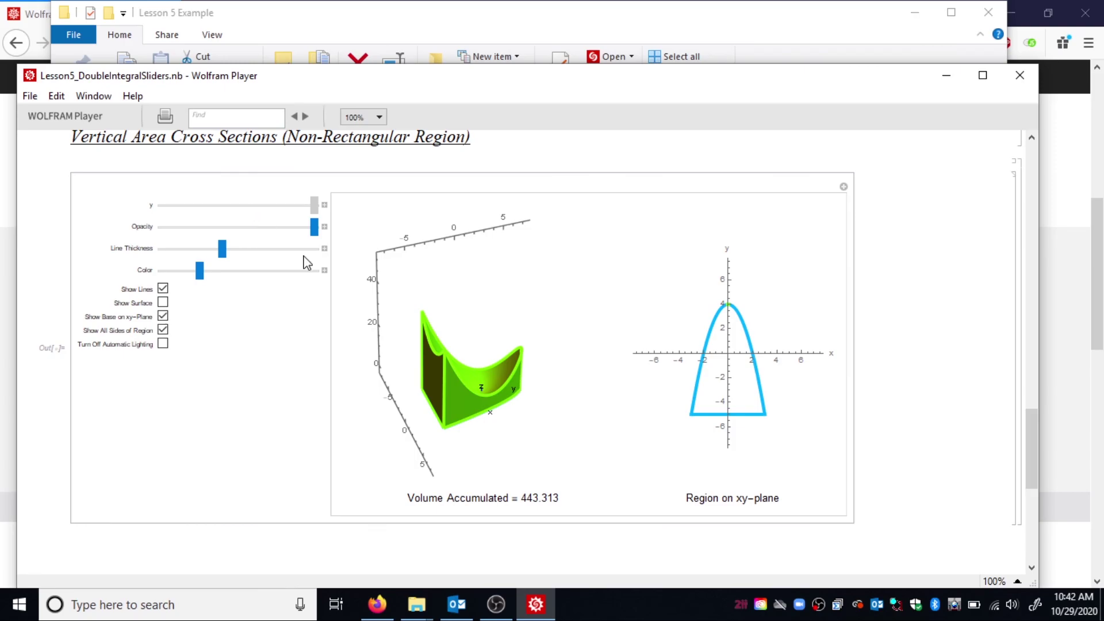